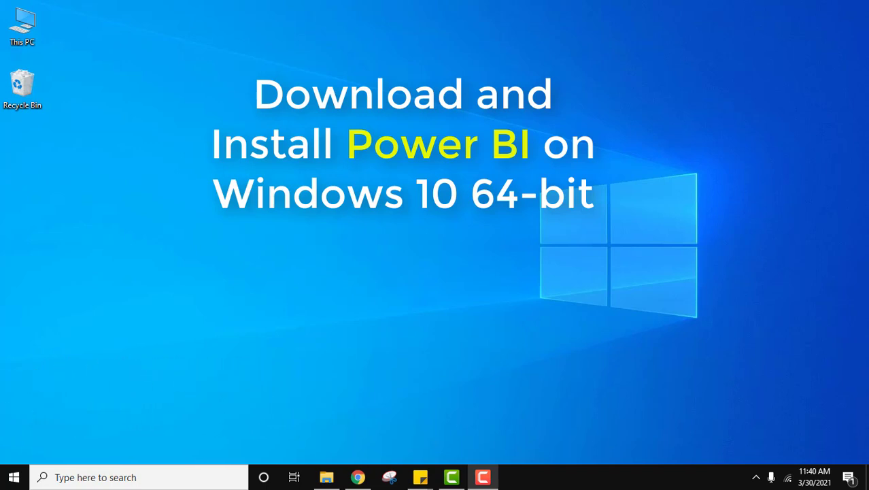
Search Google for 'powerbi' in Chrome
click(359, 478)
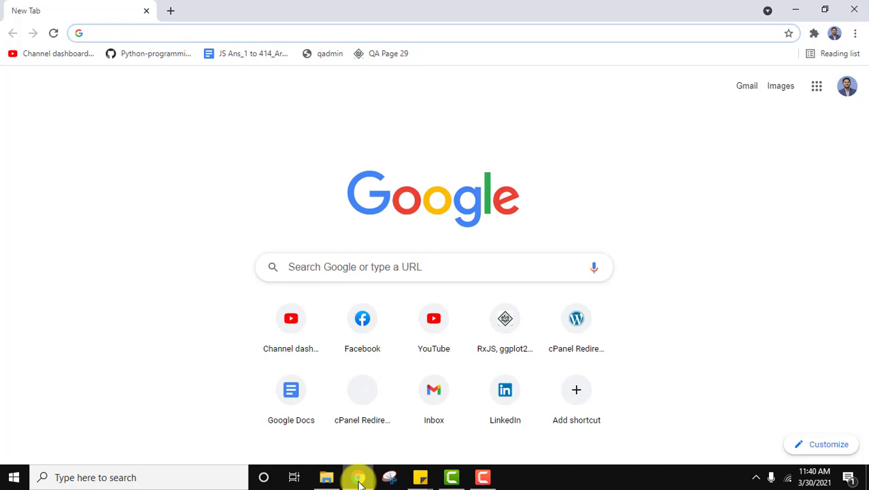
click(391, 269)
text(powerbi)
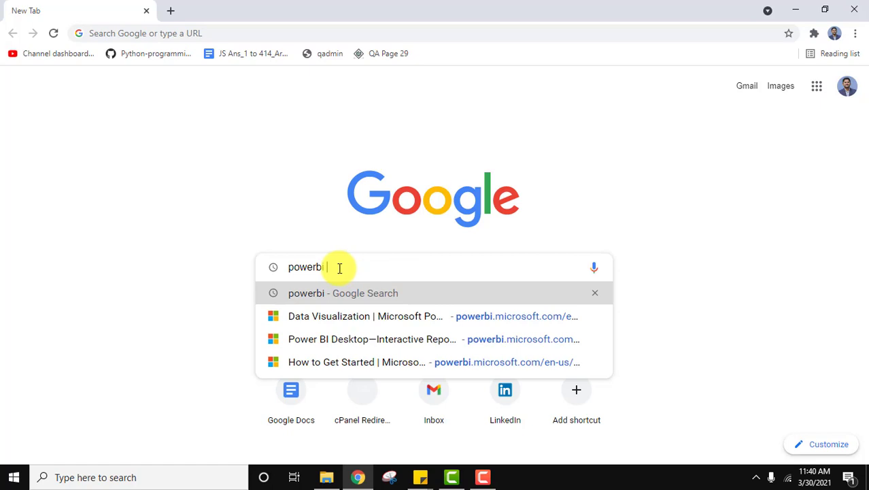
key(Return)
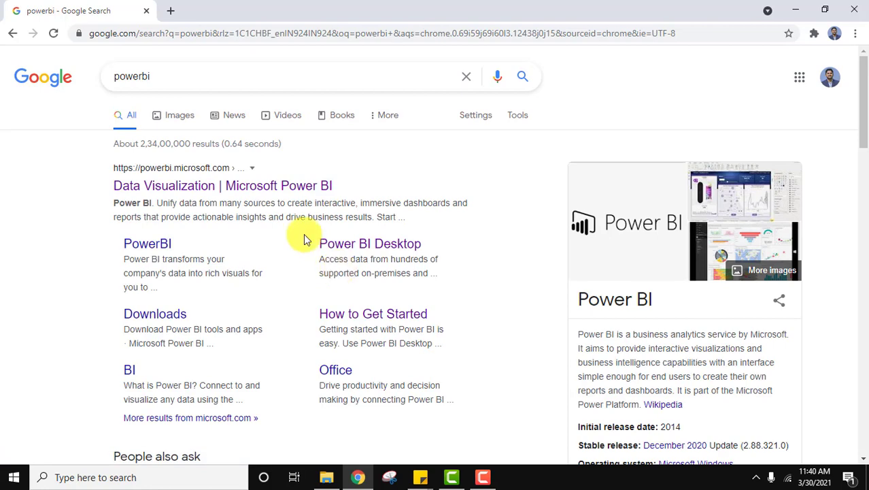
Open the Microsoft Power BI result, decline the survey, and go to the Power BI Desktop page
click(291, 193)
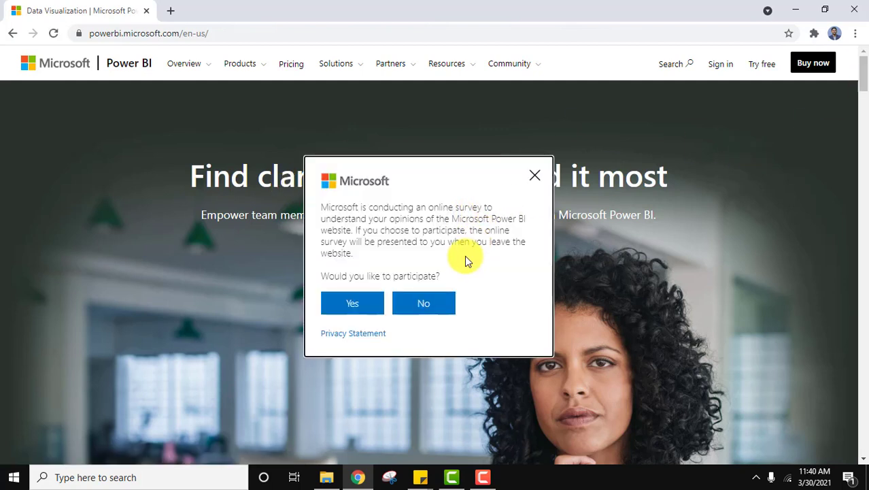
click(429, 311)
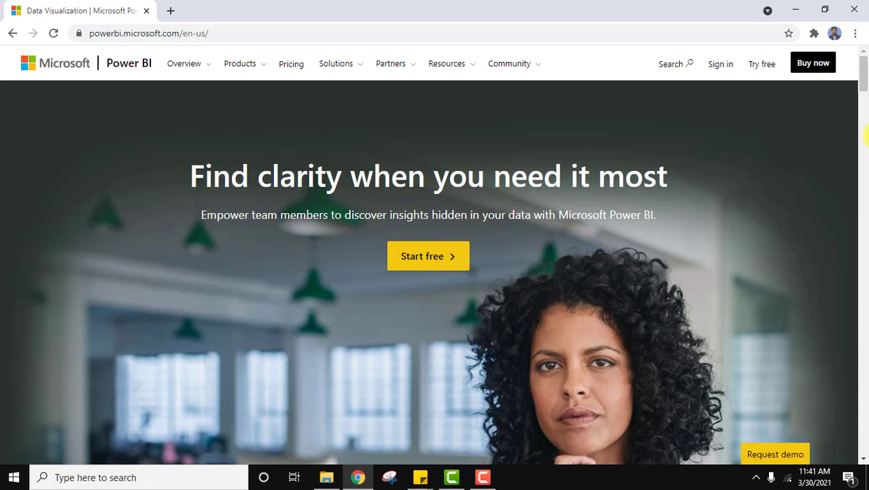
click(250, 65)
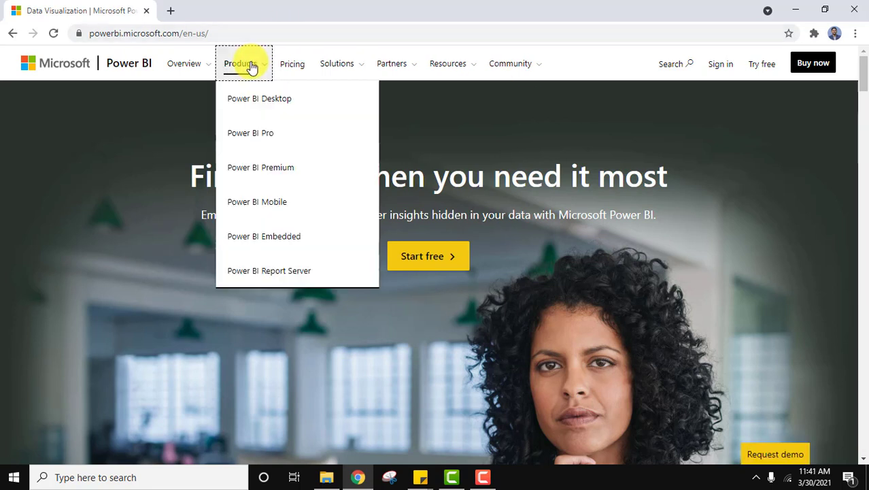
click(262, 100)
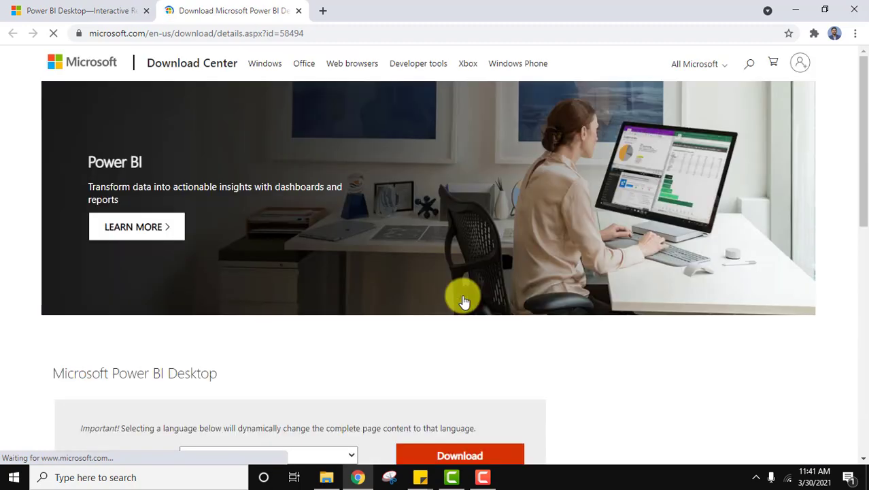
Keep English as the download language and expand the System Requirements and Details sections
drag(863, 97, 867, 252)
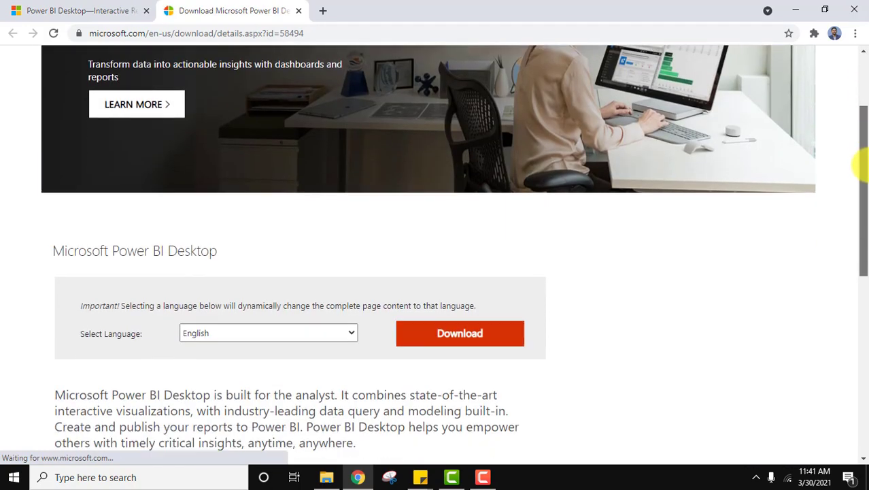
click(324, 141)
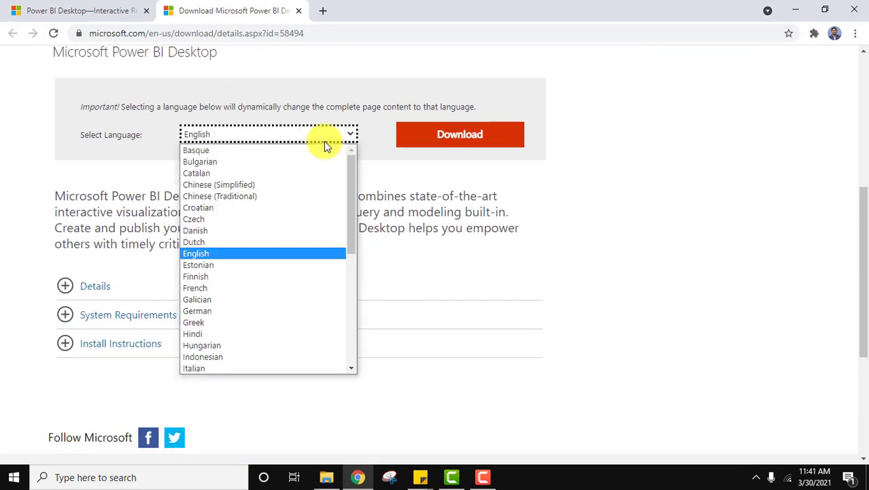
mouse_move(349, 174)
mouse_down()
mouse_move(352, 194)
mouse_move(349, 159)
mouse_move(349, 188)
mouse_up()
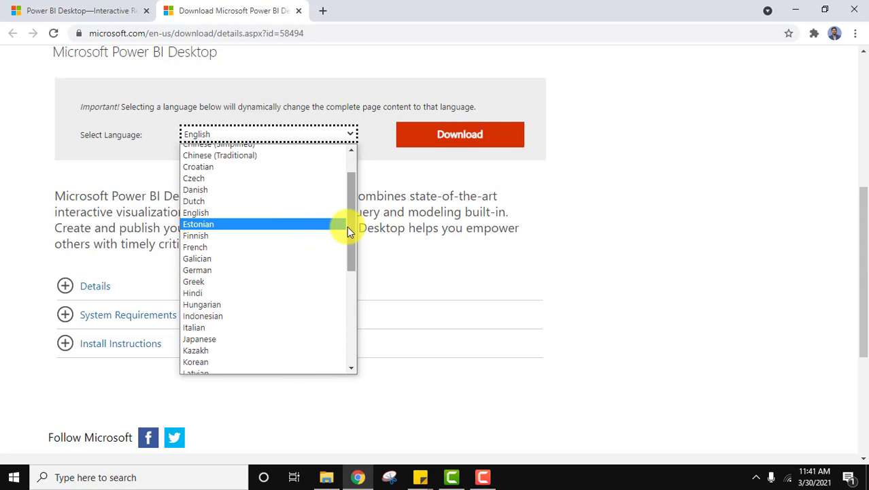
drag(347, 226, 351, 170)
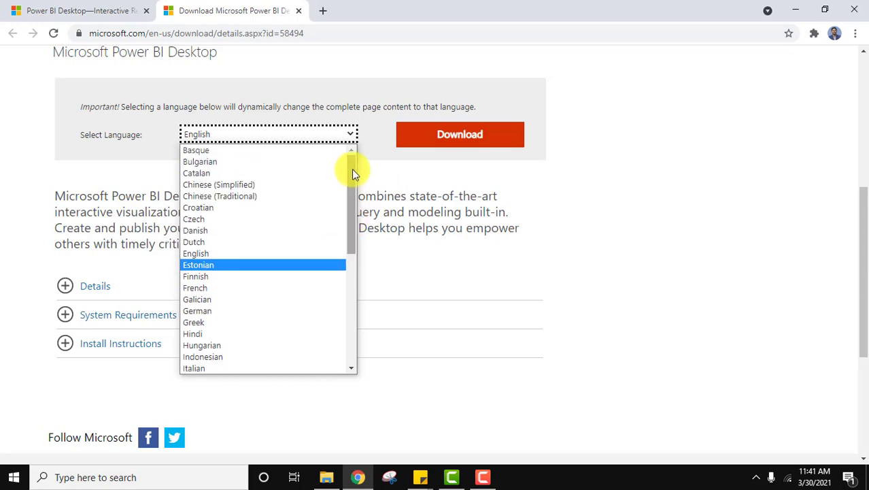
click(371, 140)
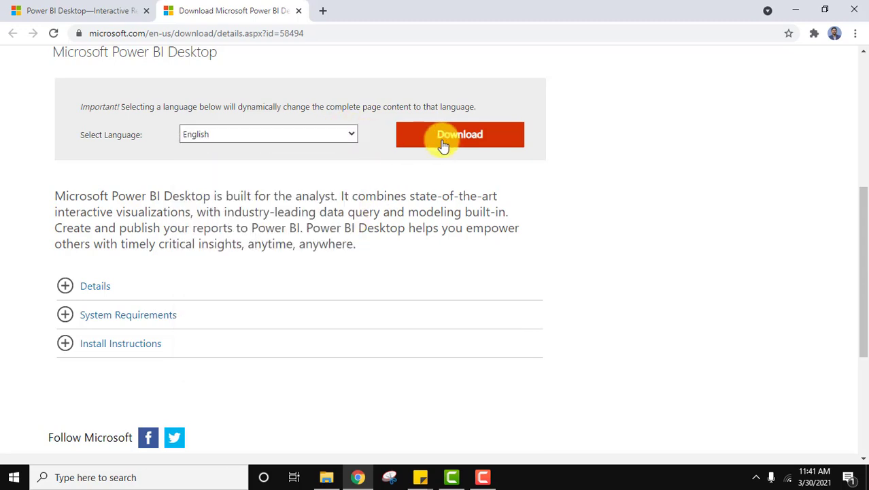
click(66, 317)
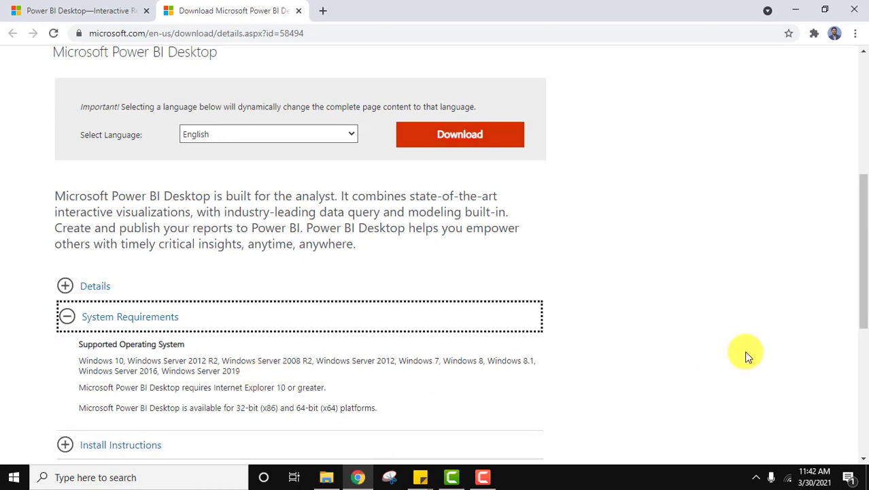
click(100, 290)
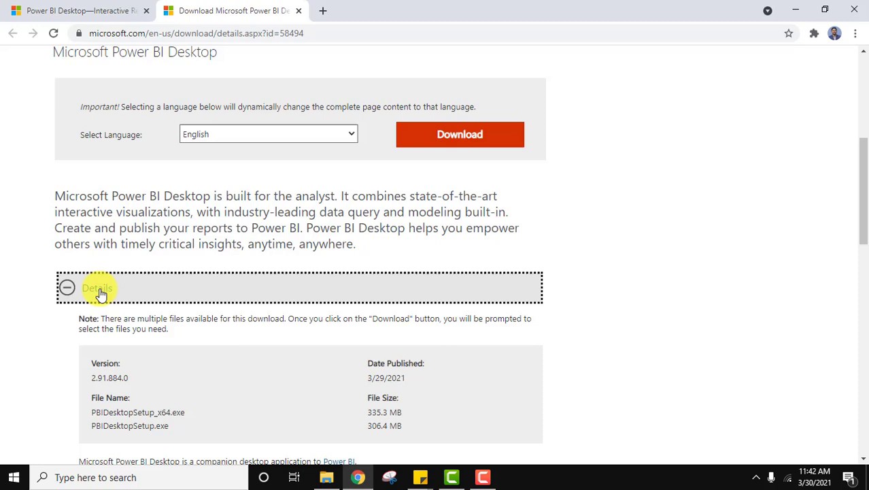
Select only PBIDesktopSetup_x64.exe (335.3 MB) in the download chooser
click(468, 138)
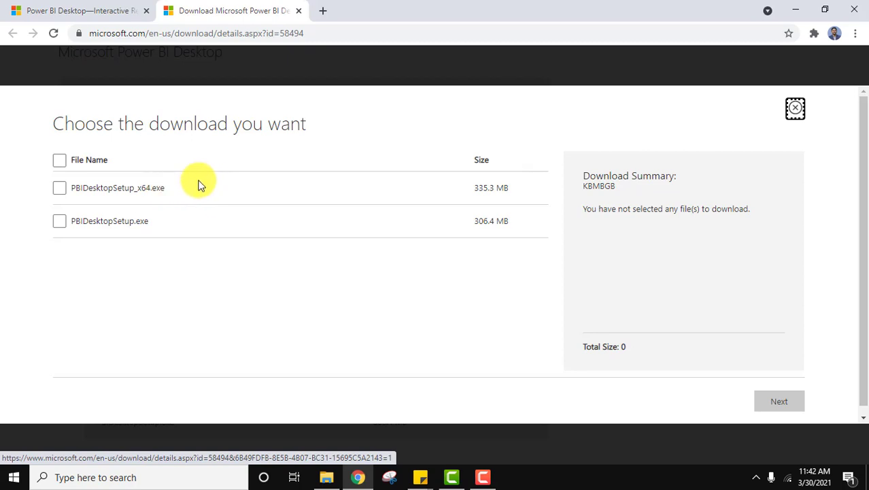
click(61, 189)
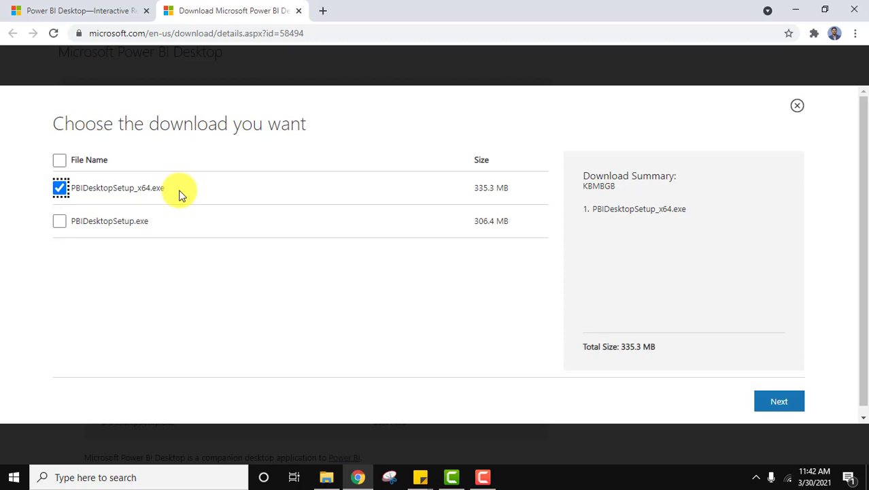
Open System Information and confirm the System Type reads x64-based PC
click(4, 481)
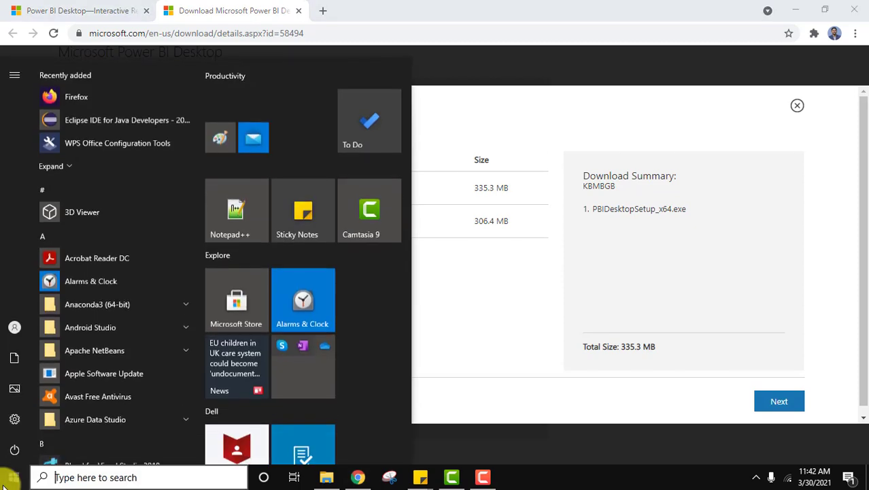
text(syste)
key(BackSpace)
key(BackSpace)
text(st)
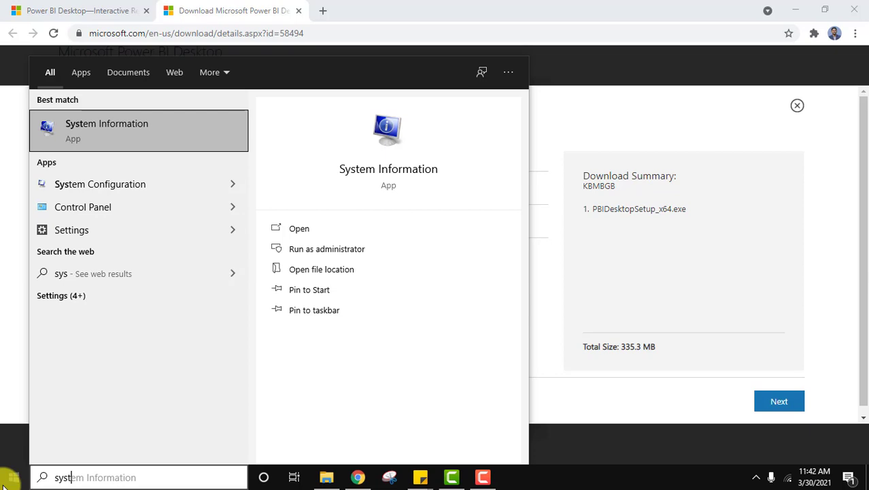
text(em)
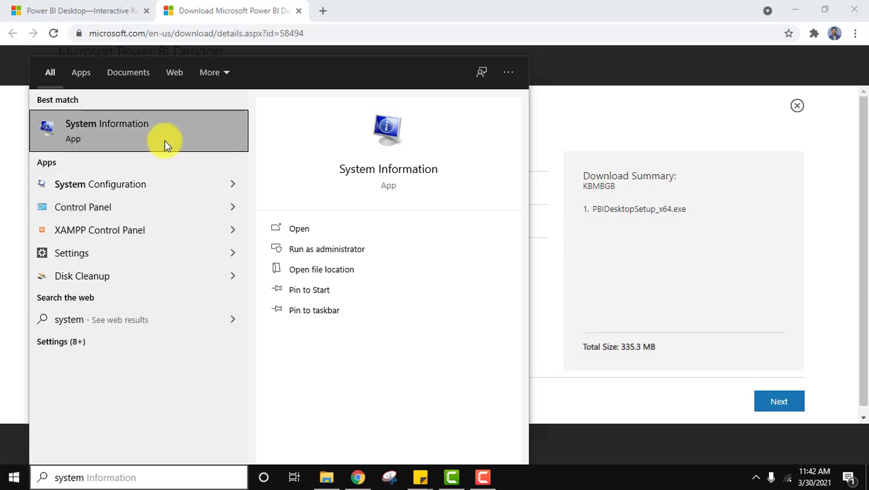
click(165, 140)
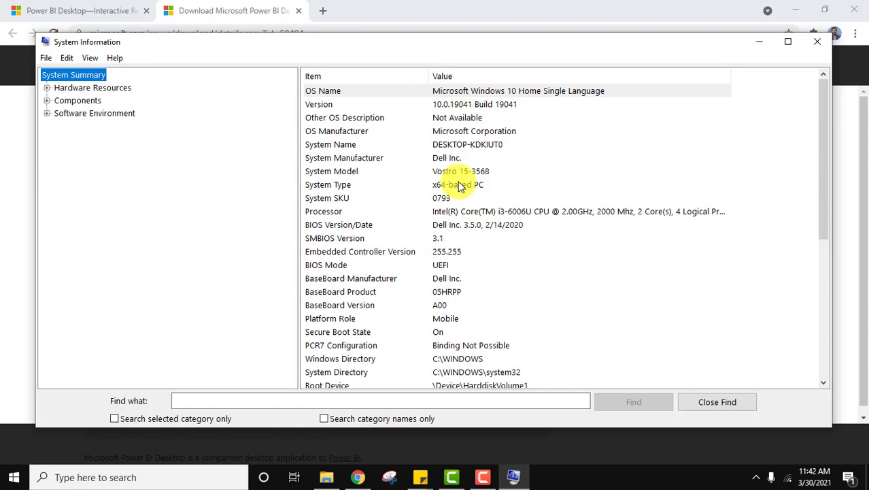
click(463, 185)
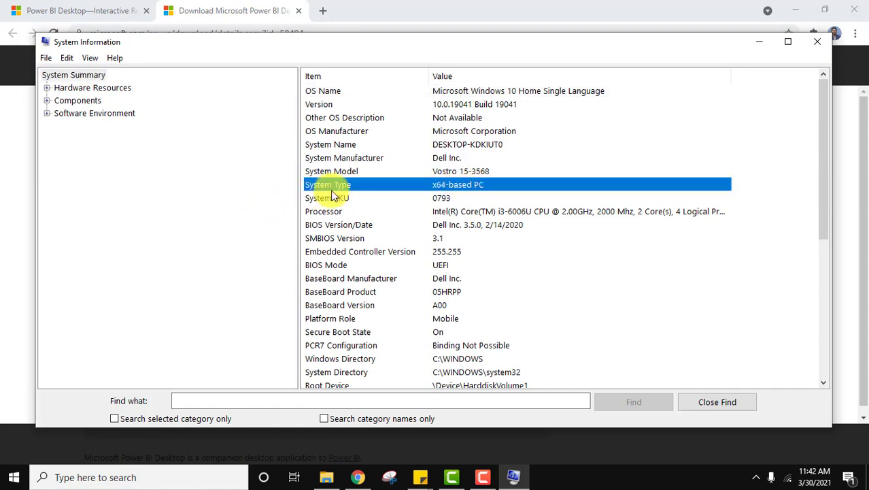
Download PBIDesktopSetup_x64.exe and run it from Chrome's download bar
click(818, 42)
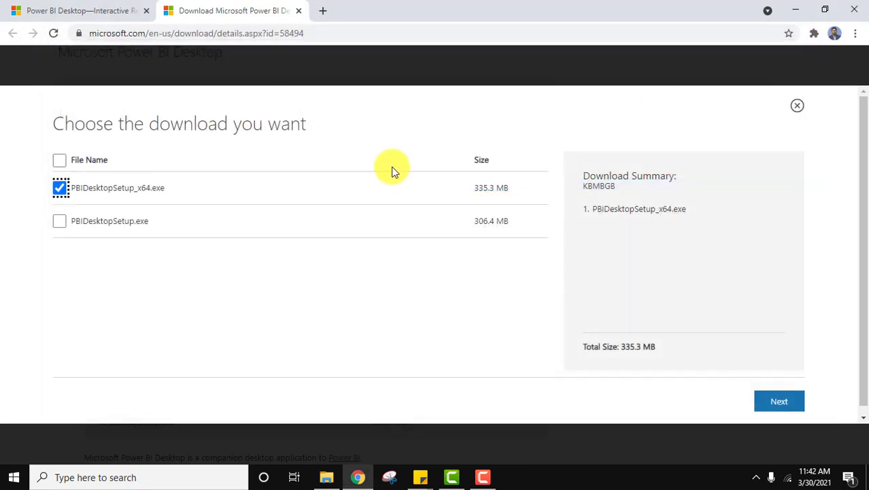
drag(272, 154, 395, 204)
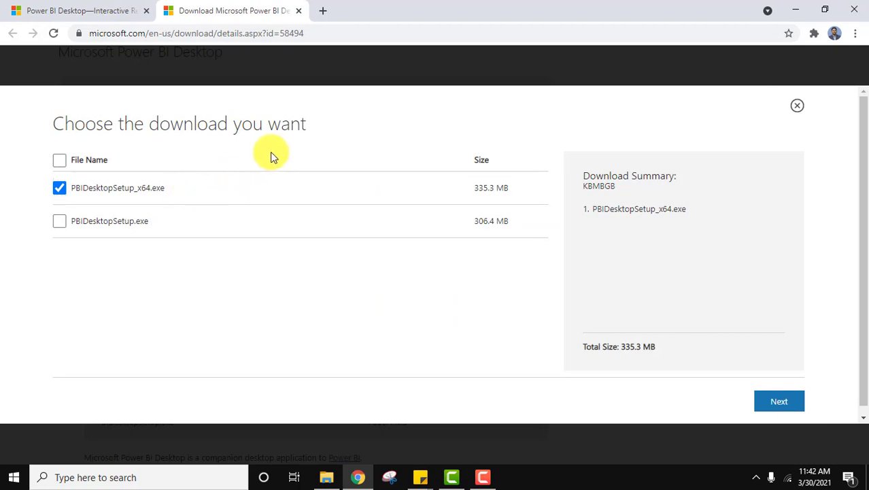
click(446, 177)
click(778, 405)
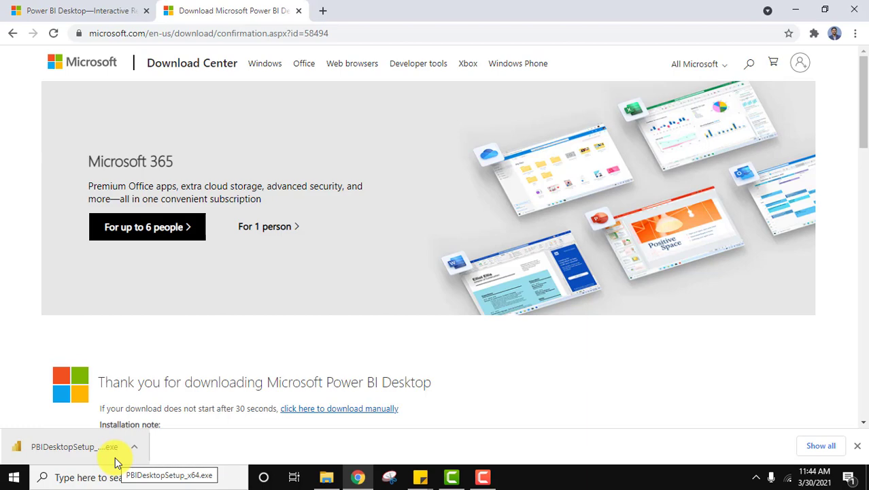
click(116, 461)
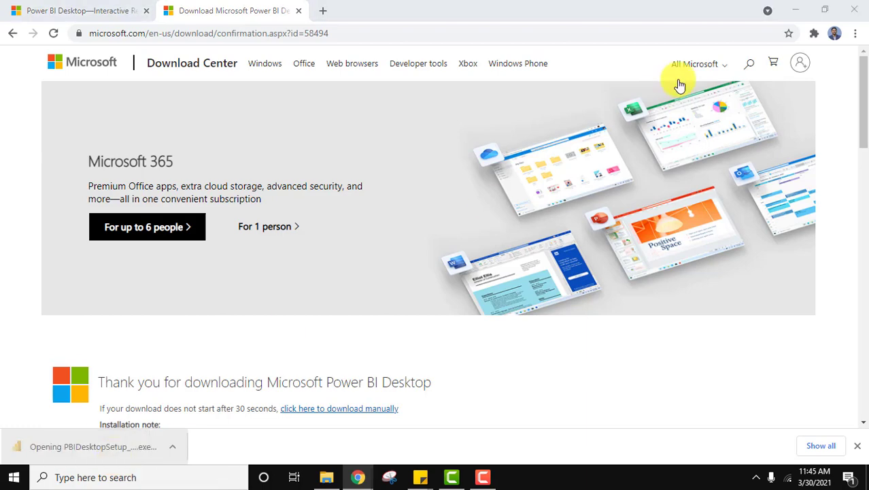
click(785, 15)
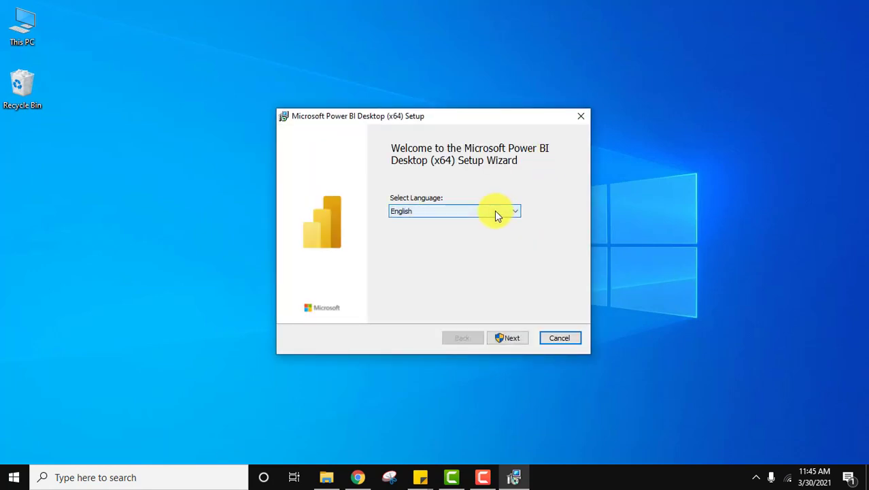
Keep English as setup language, pass the welcome page, and accept the license agreement
click(495, 212)
click(494, 210)
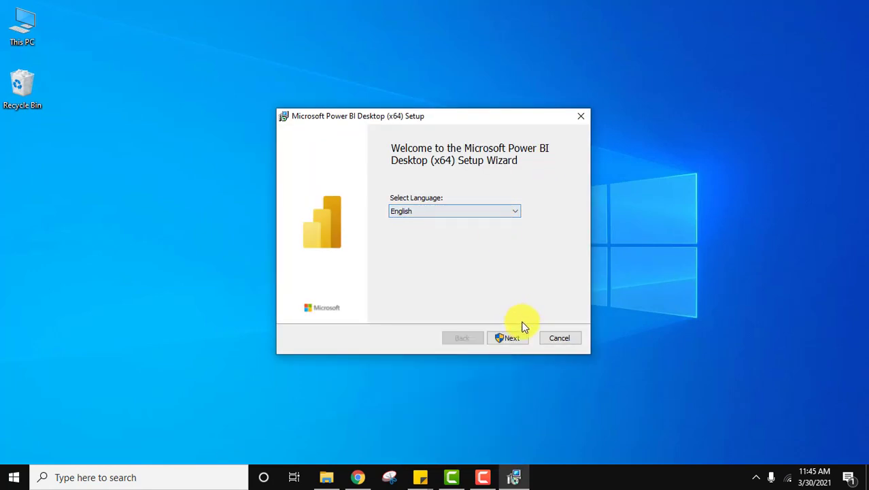
click(515, 336)
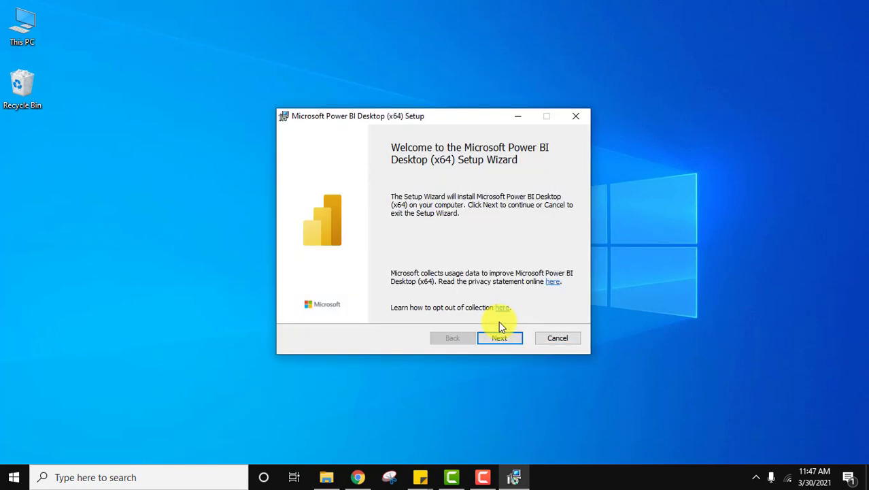
click(504, 339)
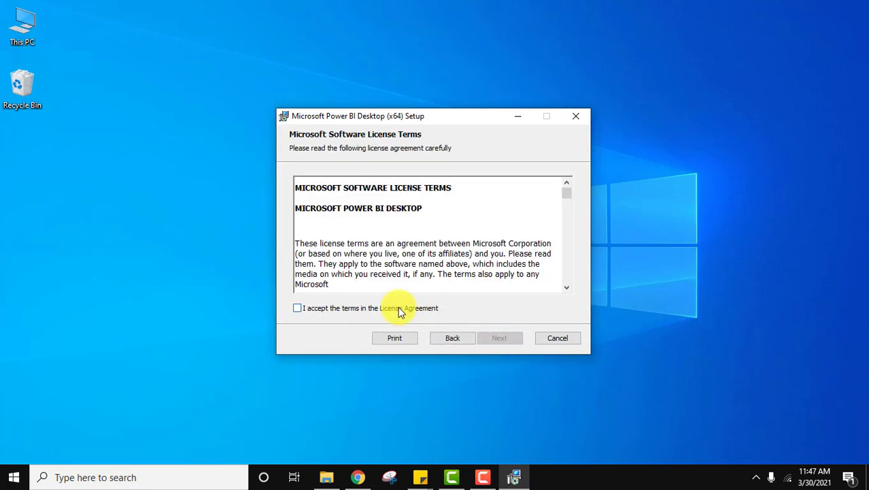
click(398, 308)
click(503, 335)
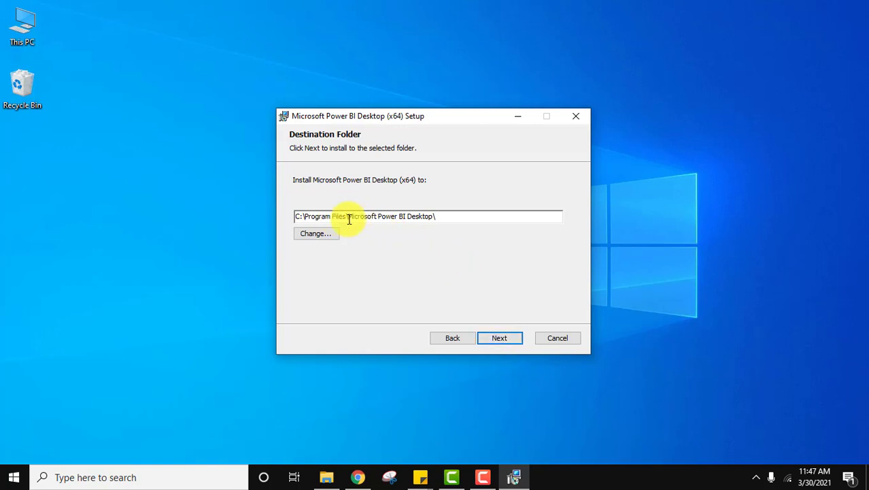
Keep the default install folder C:\Program Files\Microsoft Power BI Desktop\
drag(349, 219, 430, 225)
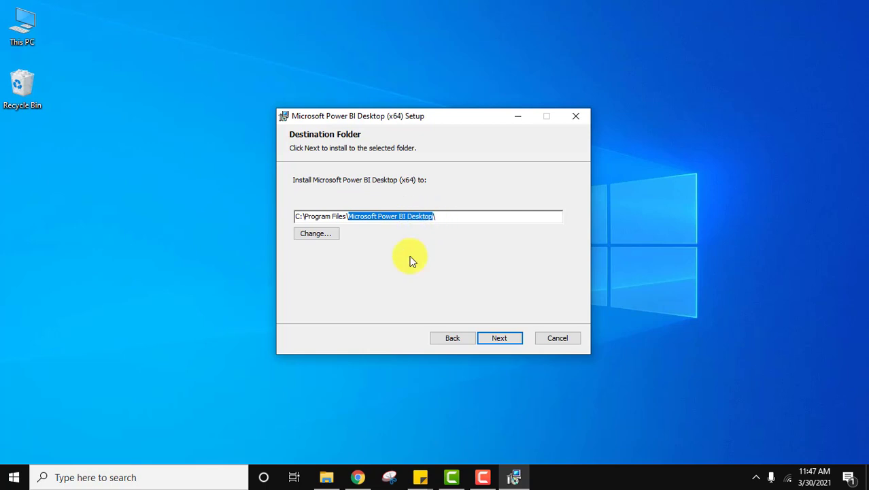
click(324, 242)
click(498, 336)
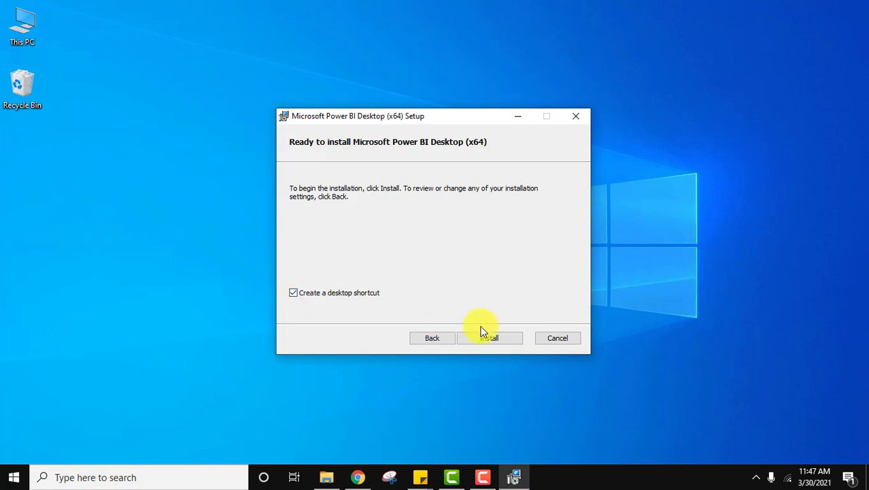
Install Power BI Desktop with 'Create a desktop shortcut' left checked
click(502, 342)
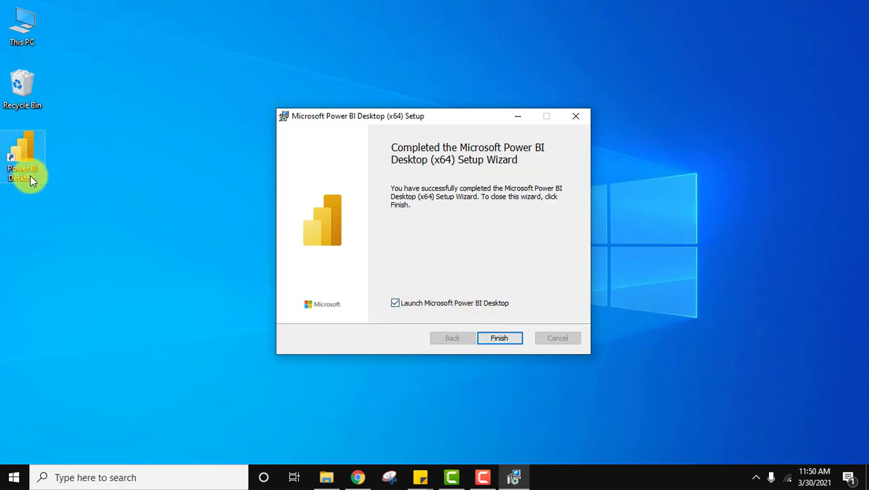
click(10, 477)
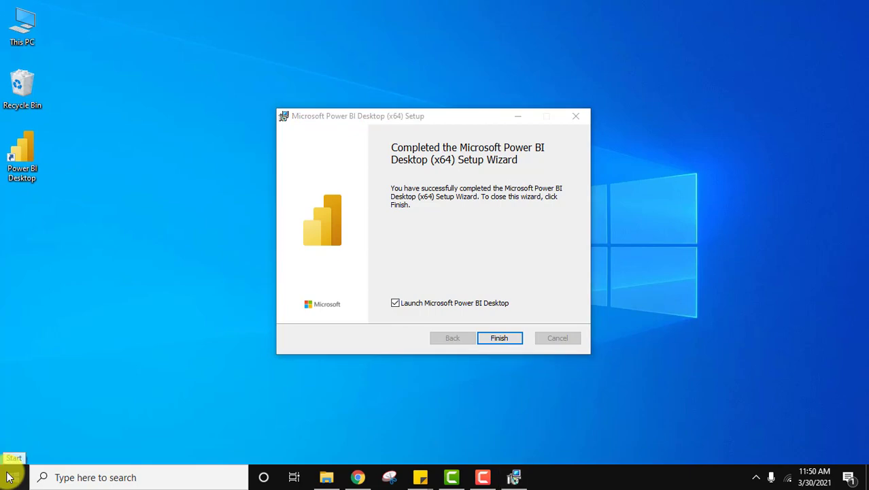
text(power)
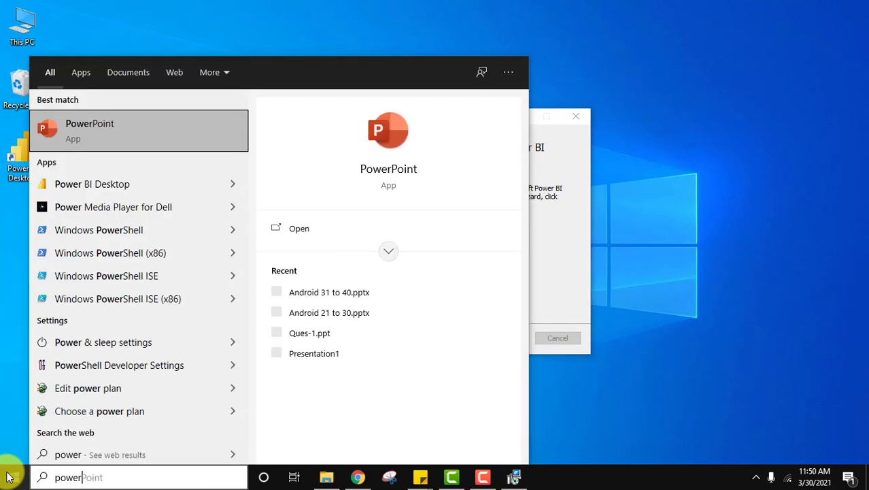
text(bi)
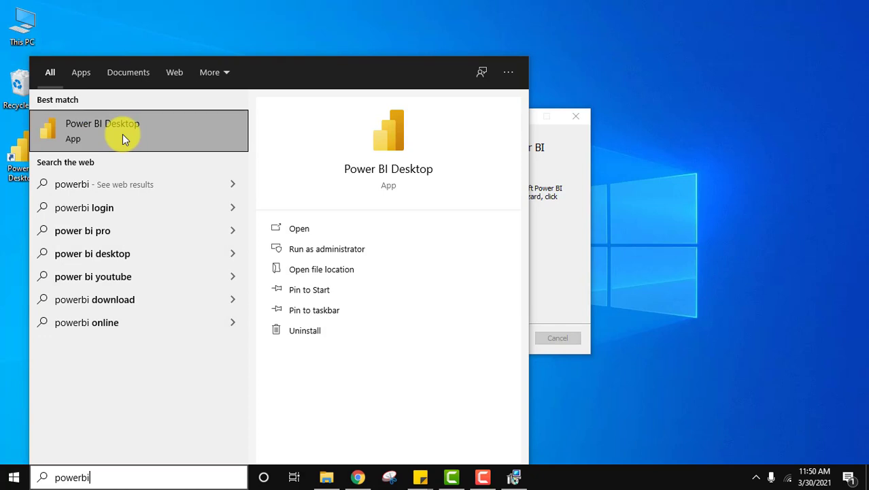
click(436, 19)
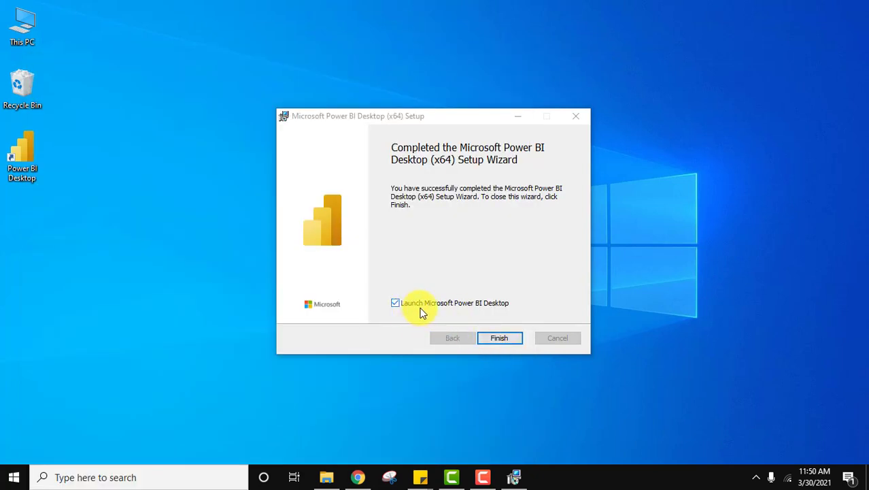
Finish the wizard with 'Launch Microsoft Power BI Desktop' checked
click(510, 338)
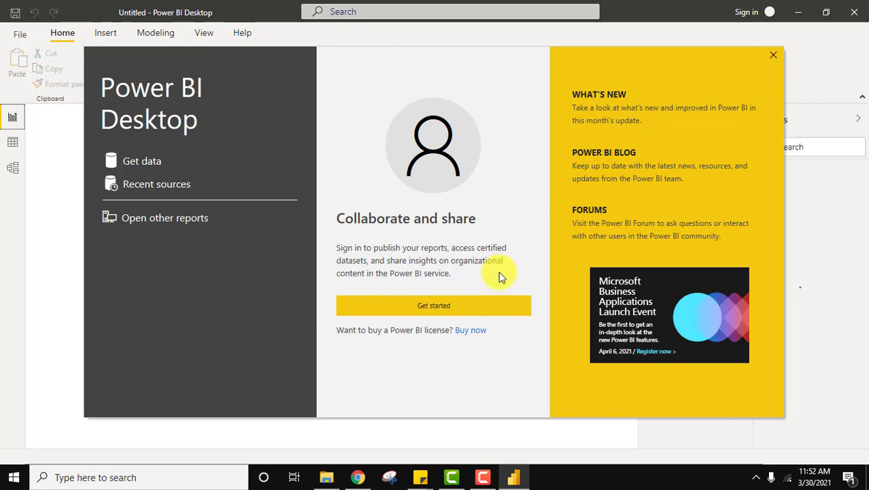
Close the Power BI Desktop welcome splash with Esc, revealing the blank Untitled report canvas
key(Escape)
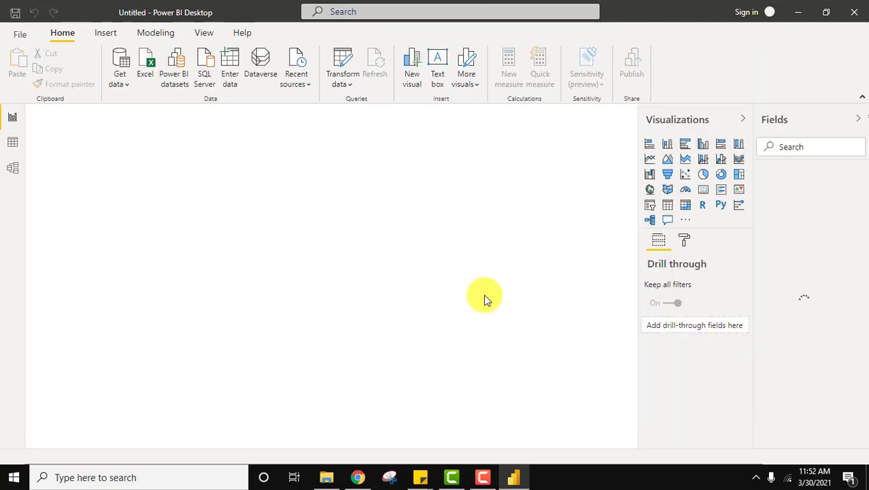